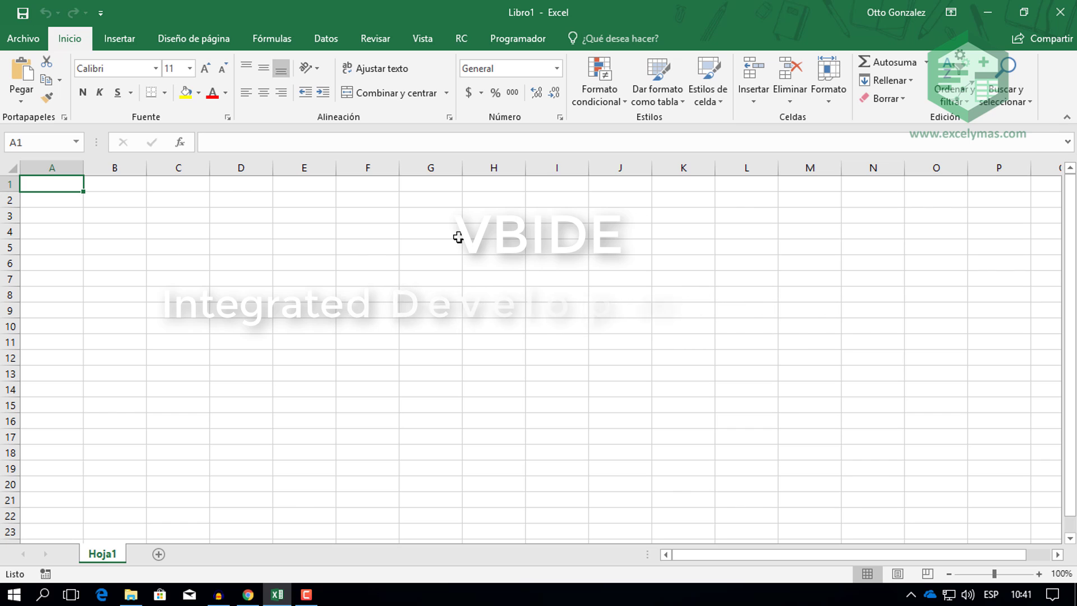
- Open the Visual Basic editor and bring up the list of available references for the VBA project
left_click(526, 42)
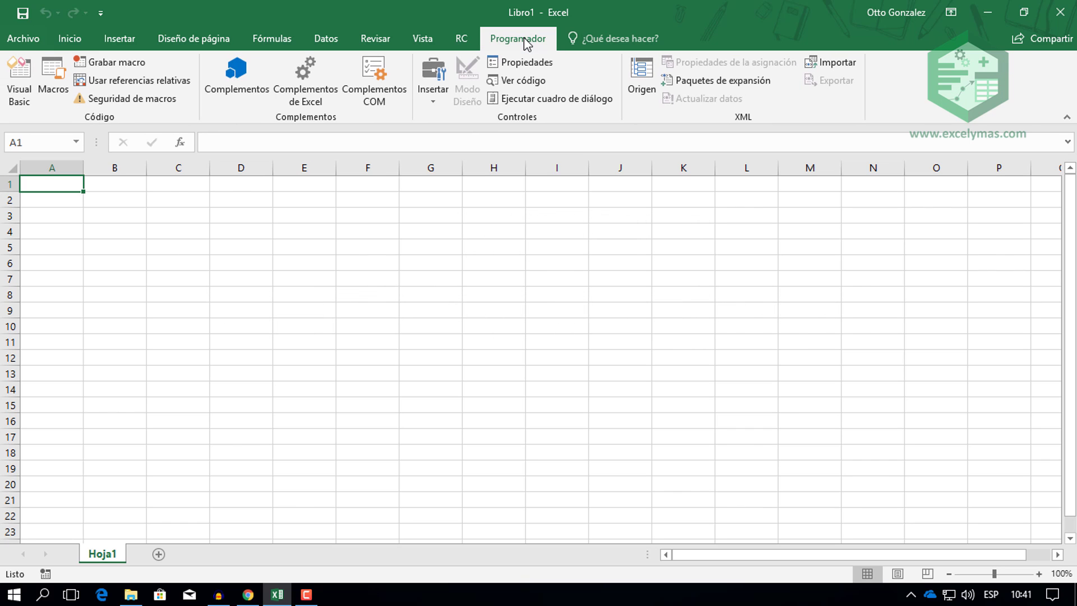
left_click(12, 84)
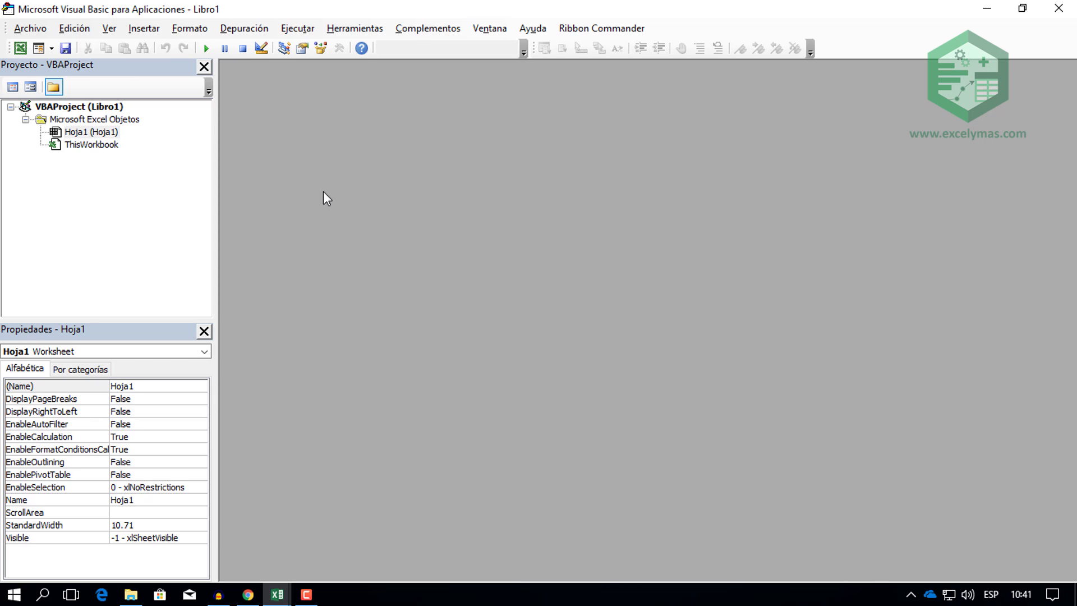
left_click(358, 29)
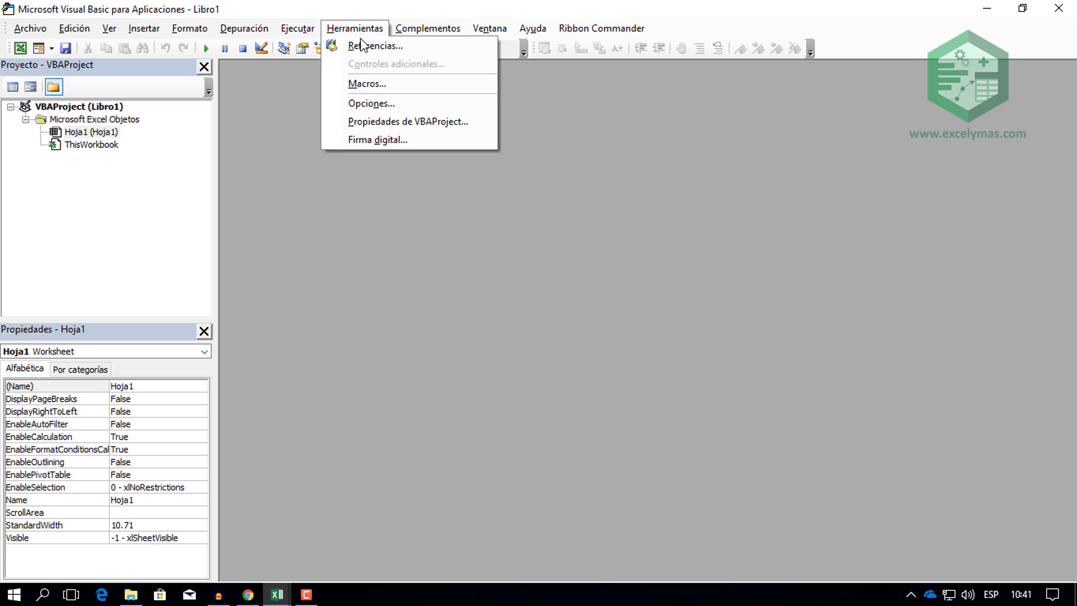
left_click(364, 45)
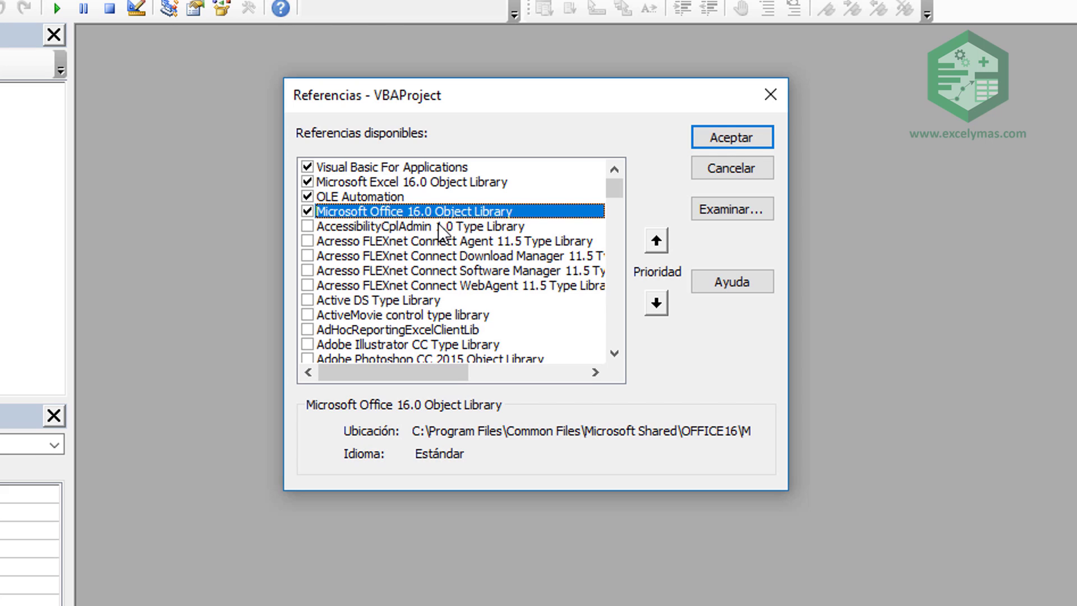
- Add the Microsoft Visual Basic for Applications Extensibility 5.3 library to the project's references
left_click(399, 274)
key("m")
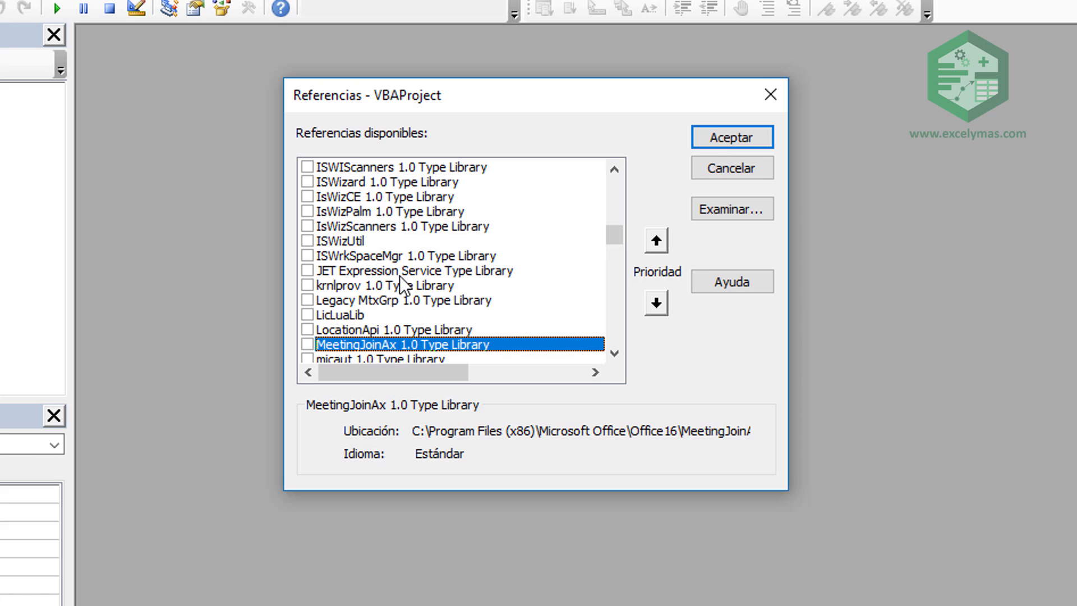
left_click(614, 354)
left_click_drag(613, 352, 614, 353)
left_click(614, 352)
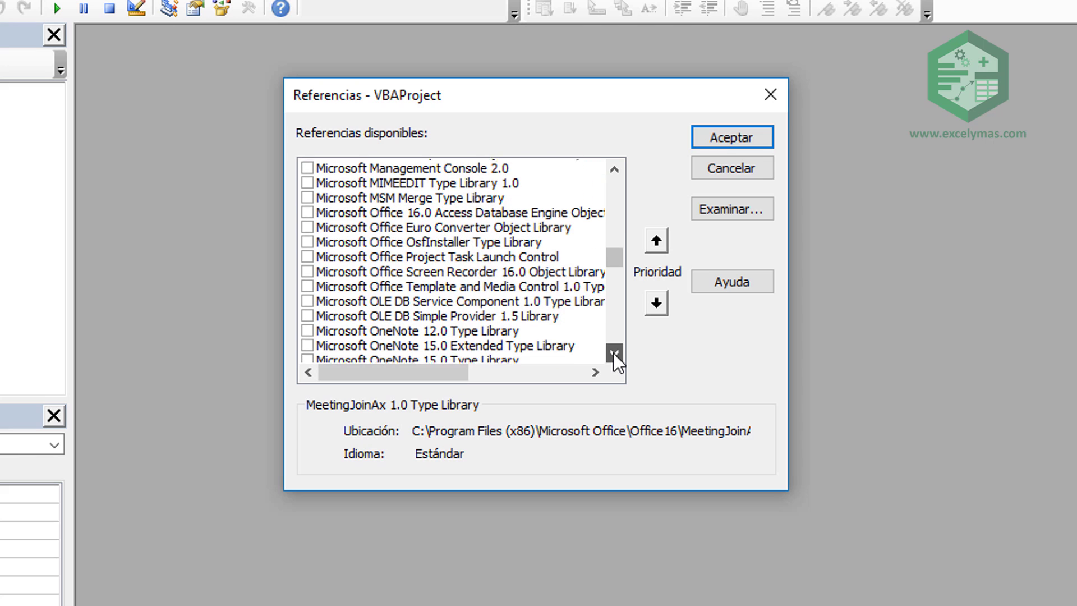
left_click_drag(617, 257, 496, 302)
left_click(496, 301)
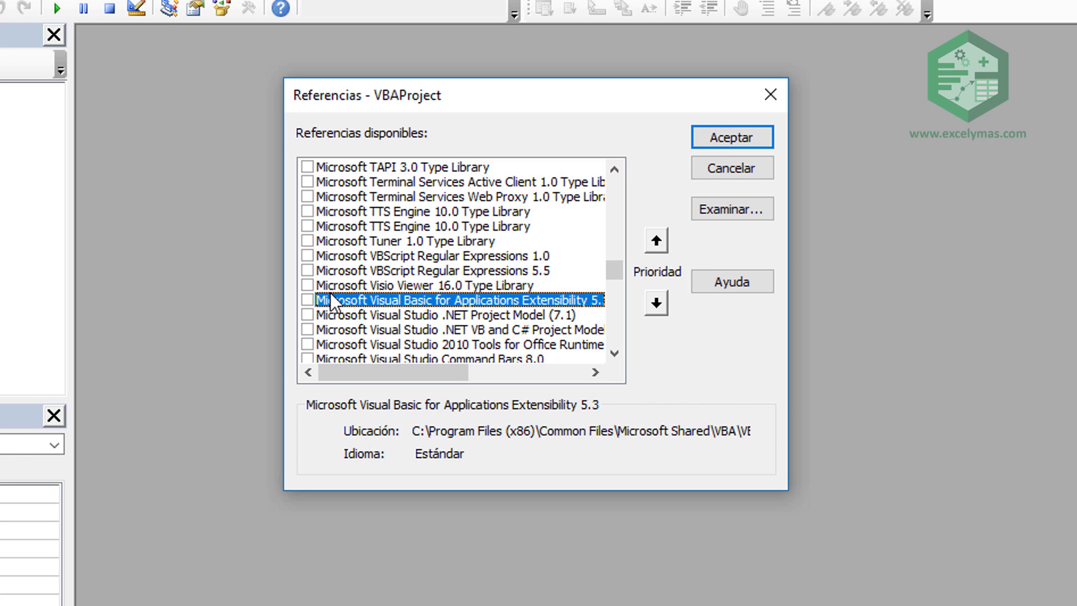
left_click(307, 300)
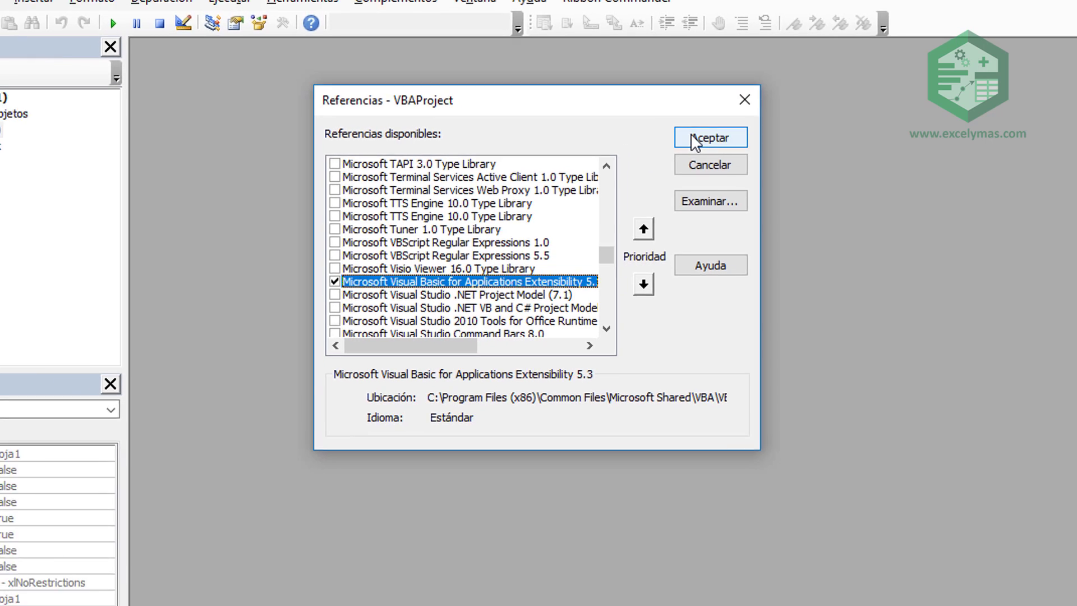
left_click(709, 138)
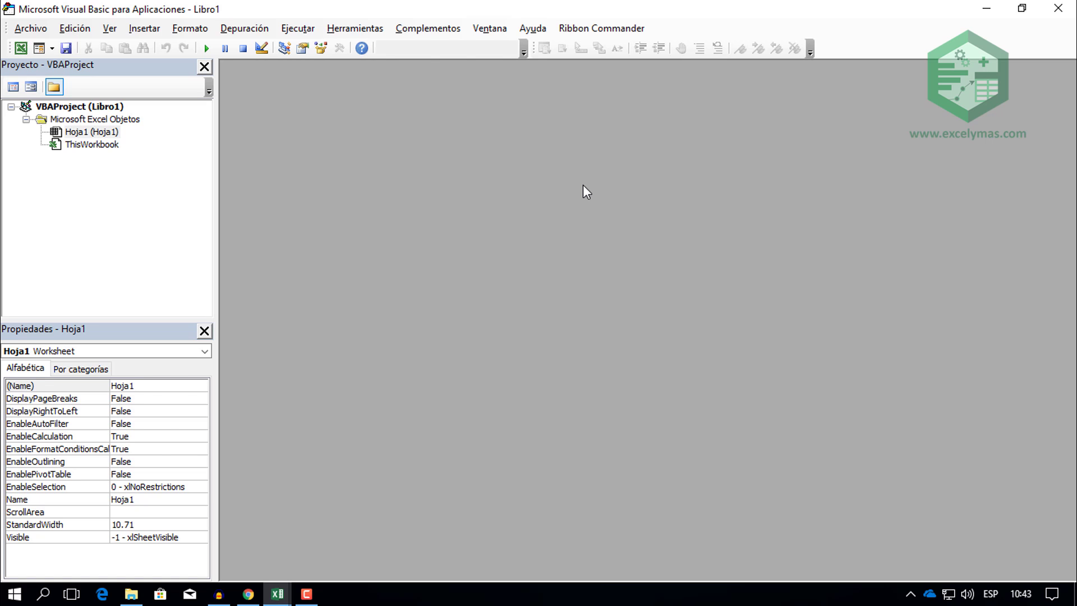
- Return to the workbook and enable trusted access to the VBA project object model in the Trust Center's macro settings
left_click(20, 48)
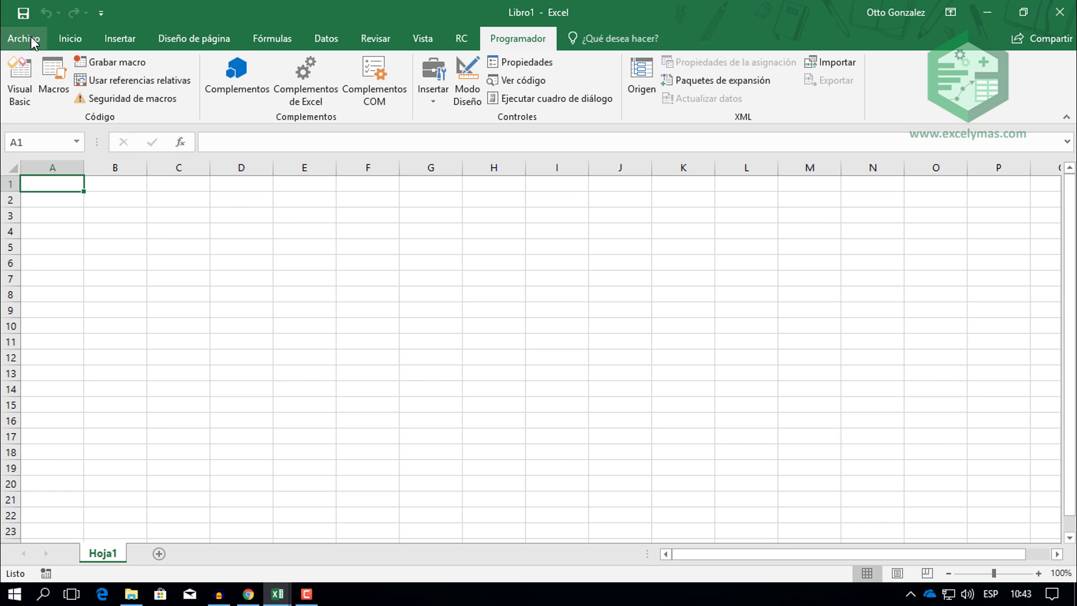
left_click(32, 36)
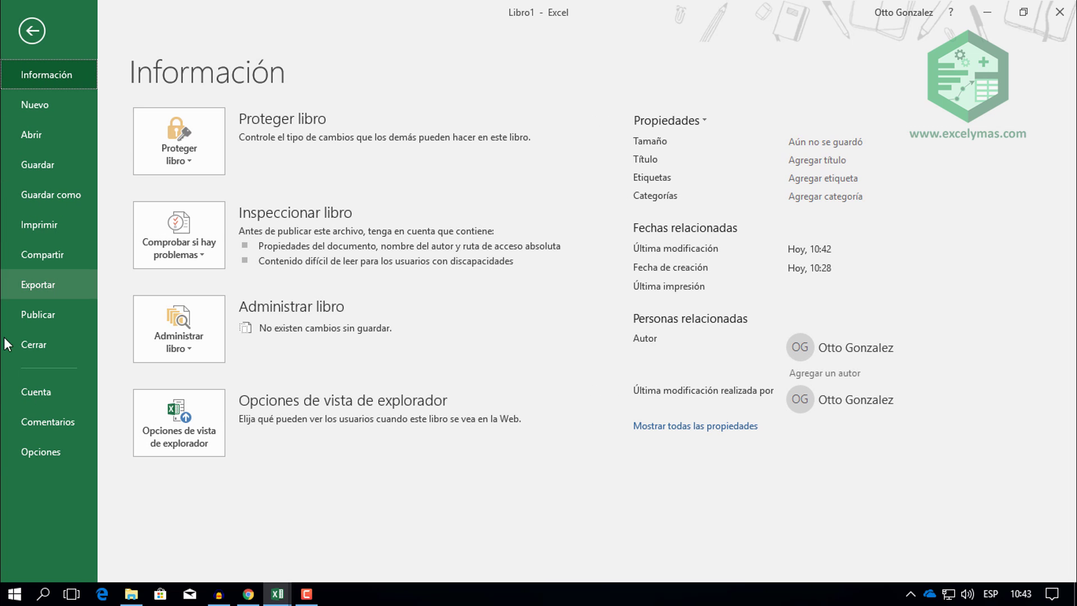
left_click(43, 456)
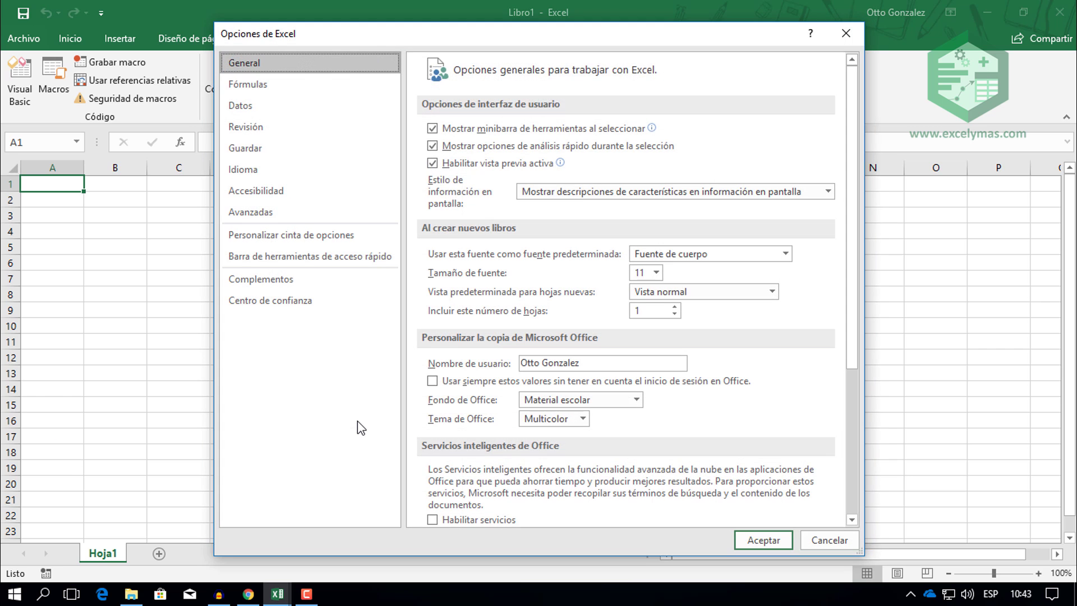
left_click(289, 303)
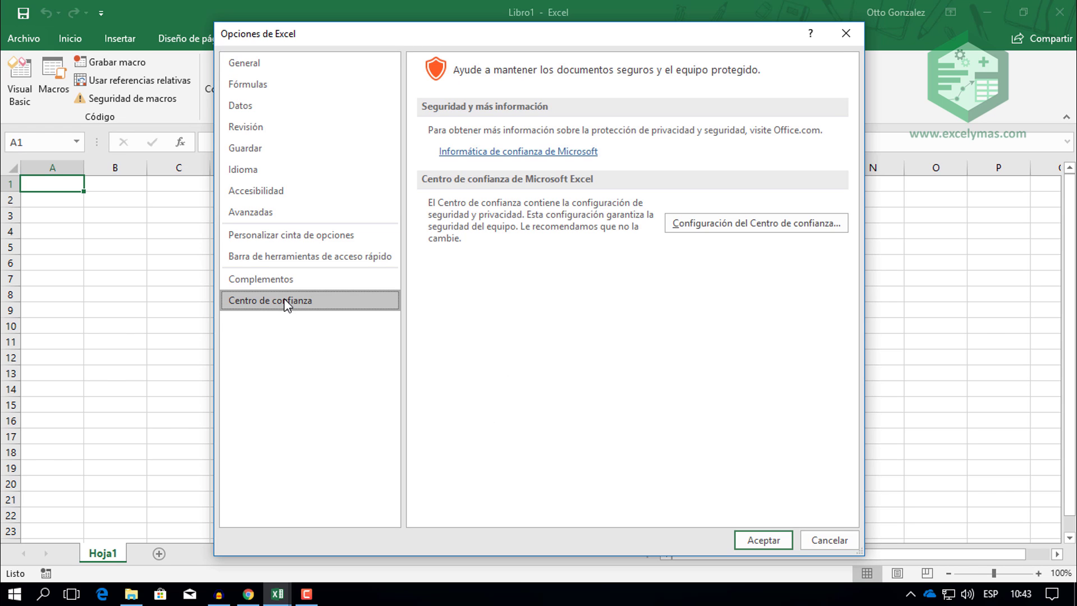
left_click(701, 222)
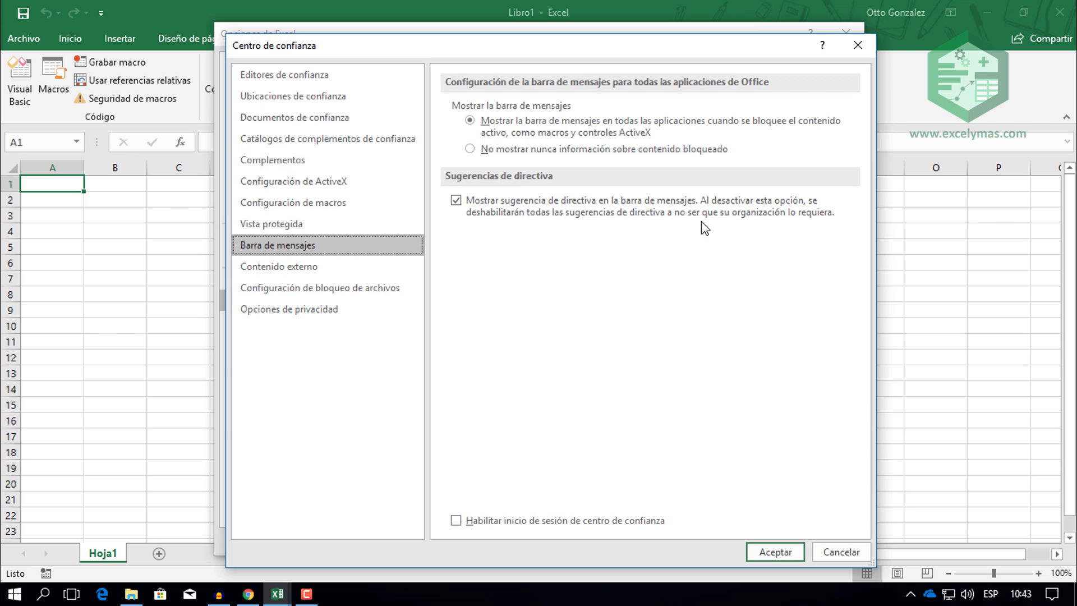
left_click(320, 203)
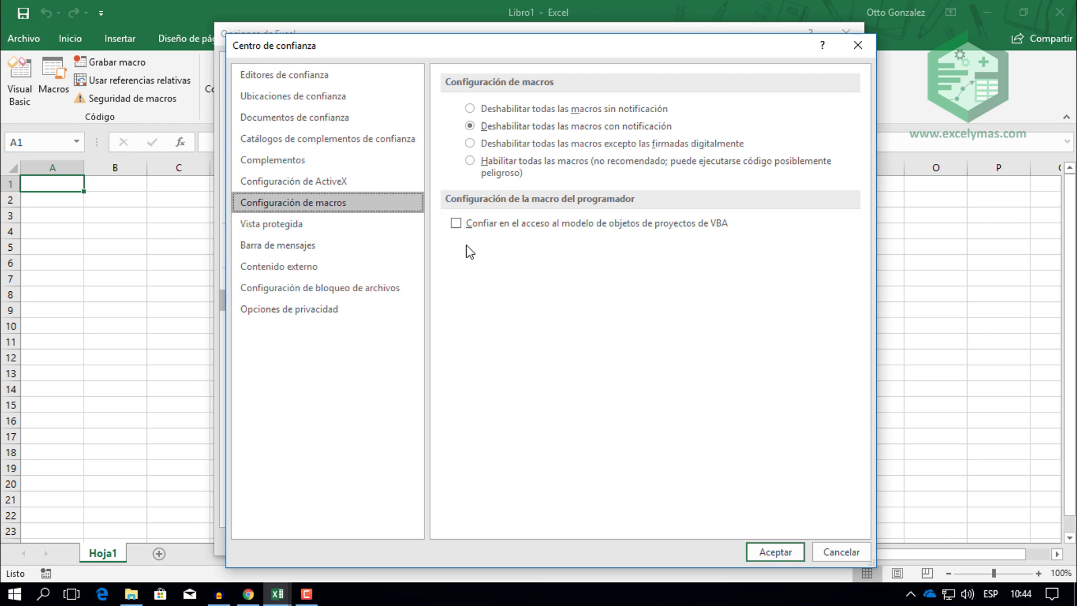
left_click(455, 225)
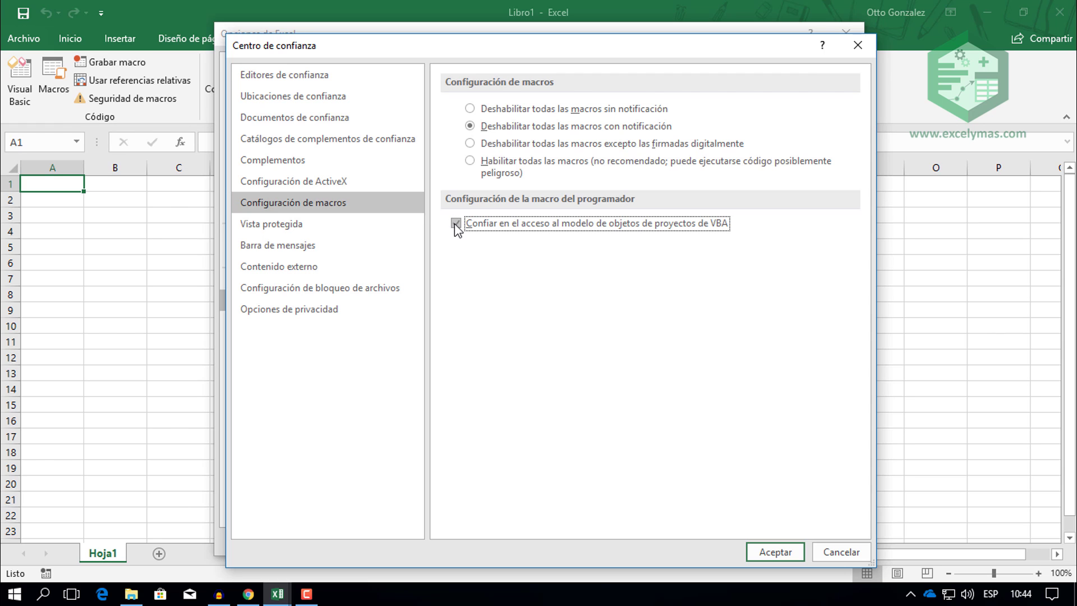
left_click(764, 555)
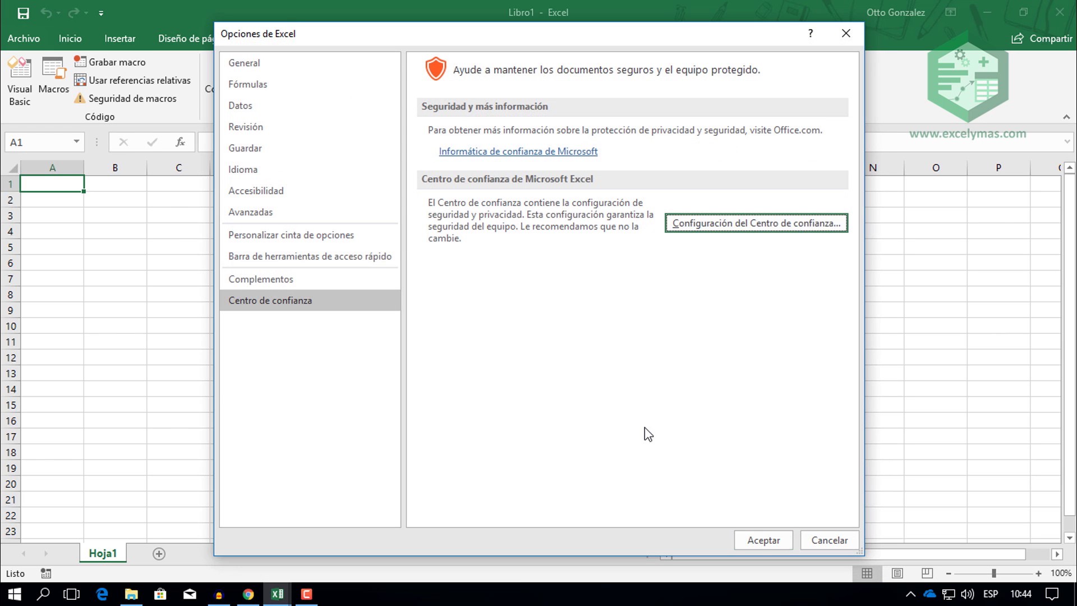
left_click(761, 542)
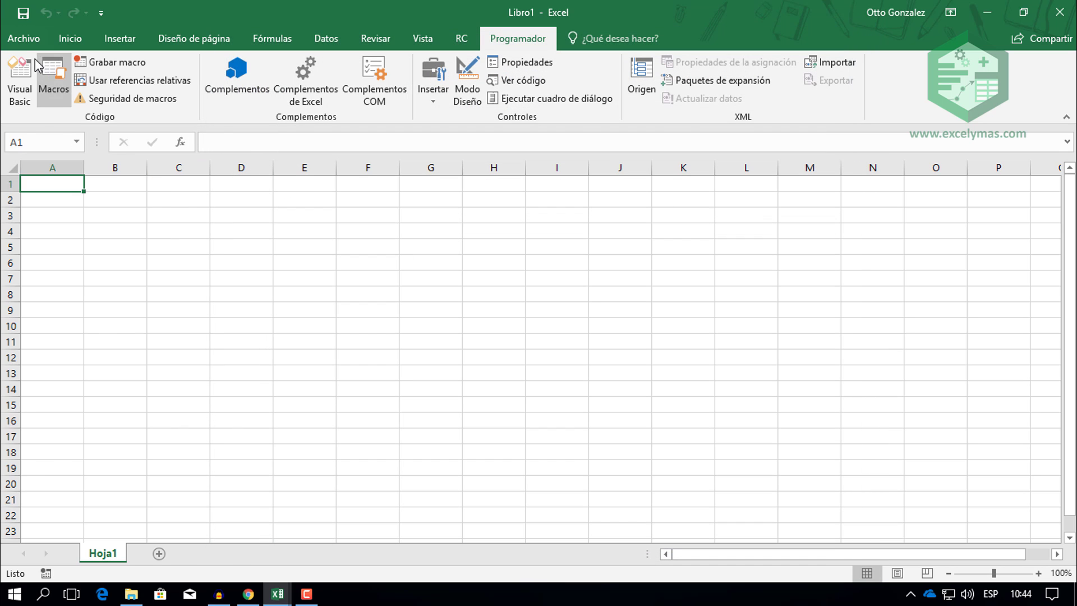
- Go back to the Visual Basic editor and insert a new standard module into the Libro1 project
left_click(26, 69)
left_click(148, 30)
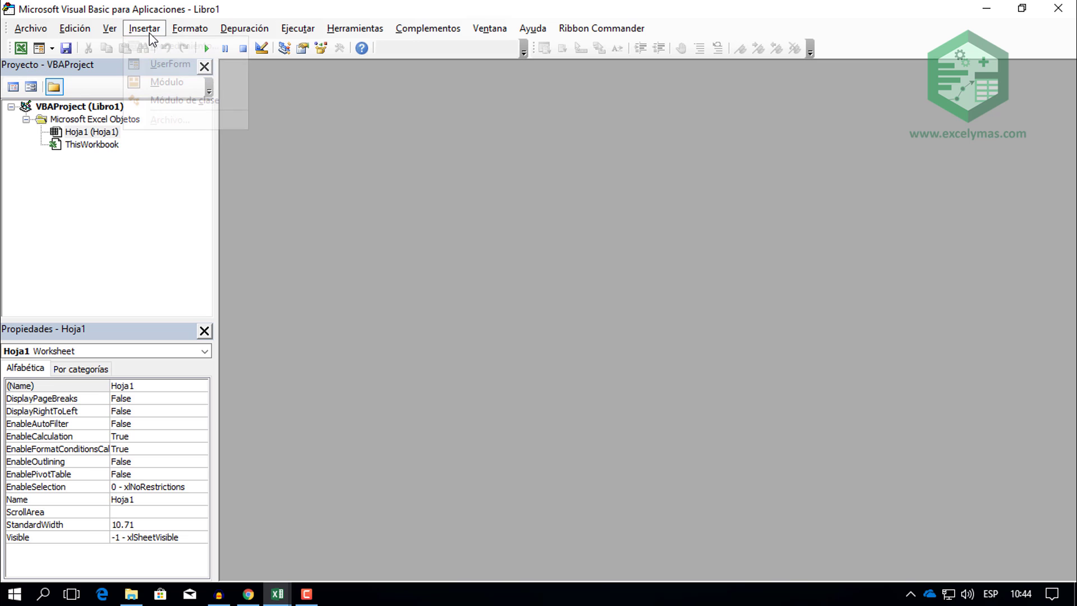
left_click(166, 81)
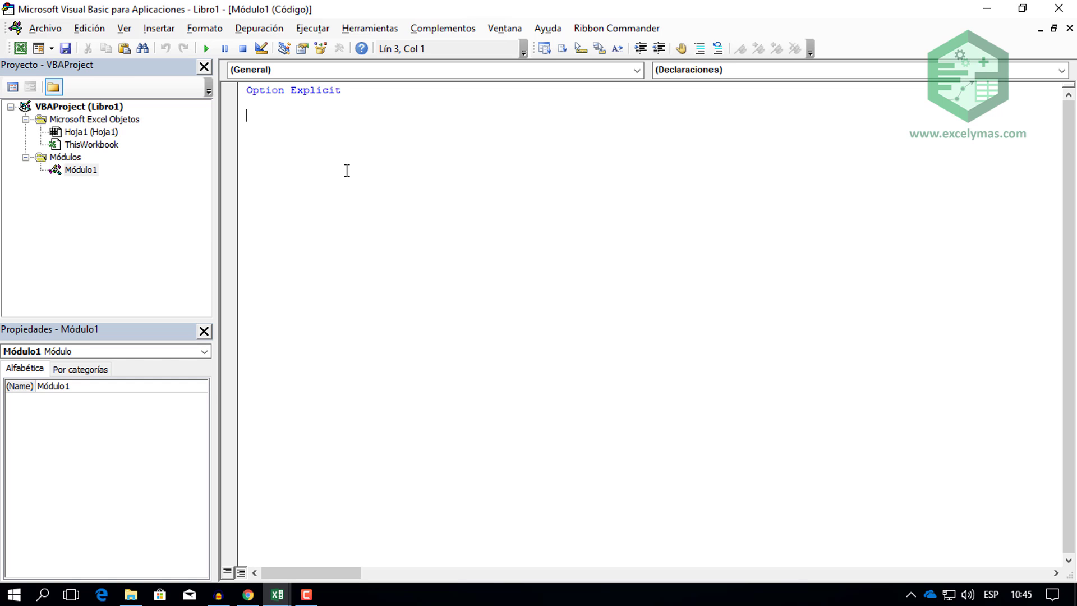
- Create an empty procedure named AgregarModulo below Option Explicit in the new module
type("S")
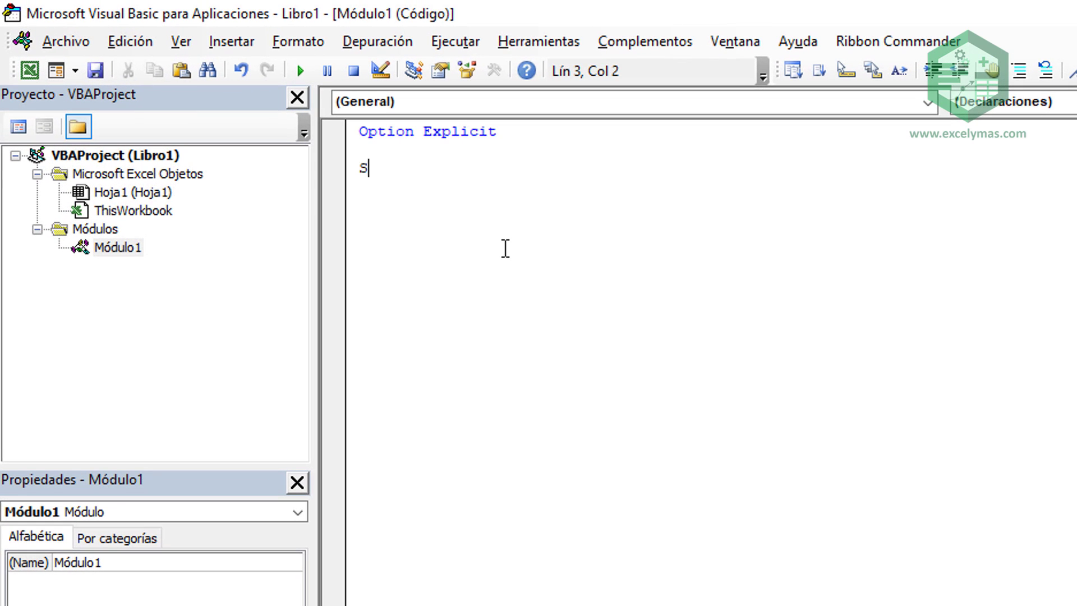
type("ub AgregarModulo")
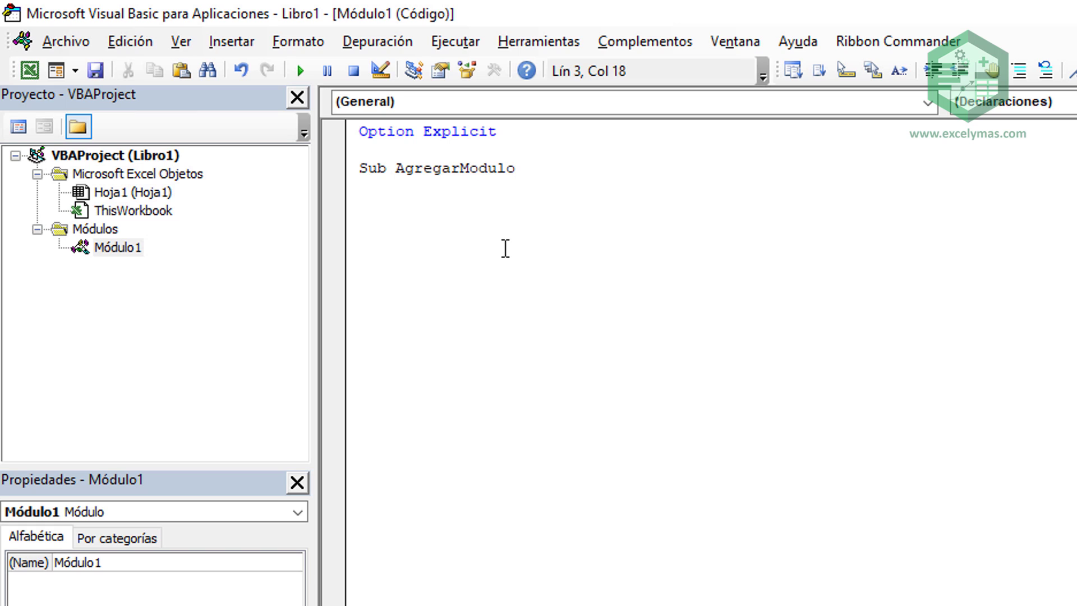
key("Return")
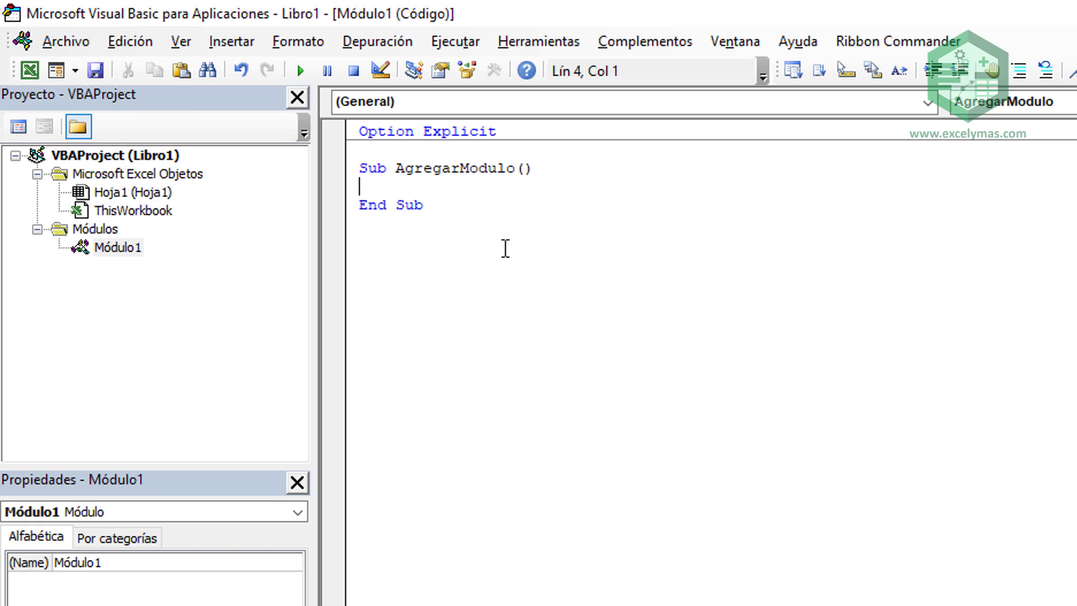
- Declare the variable miProyecto as VBIDE.VBProject inside AgregarModulo and leave blank lines beneath it
type("dim miProyec")
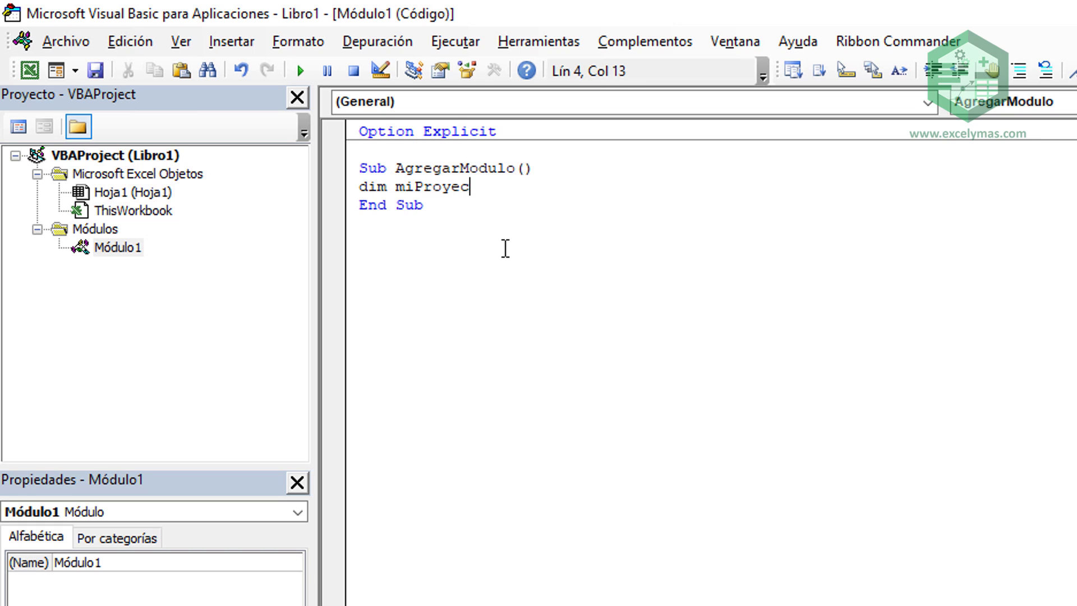
type("to as ")
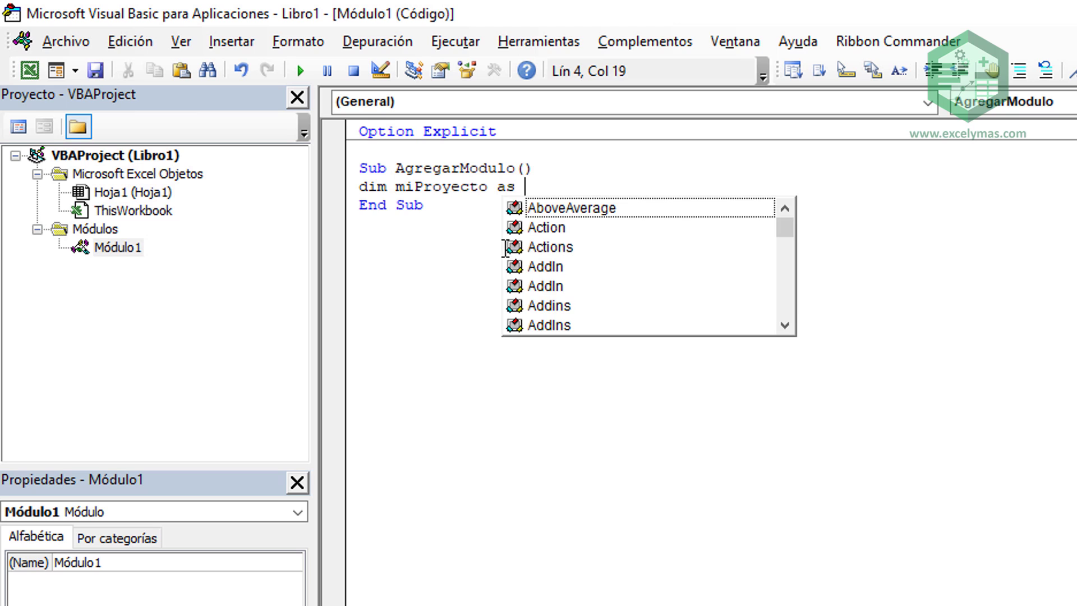
type("VB")
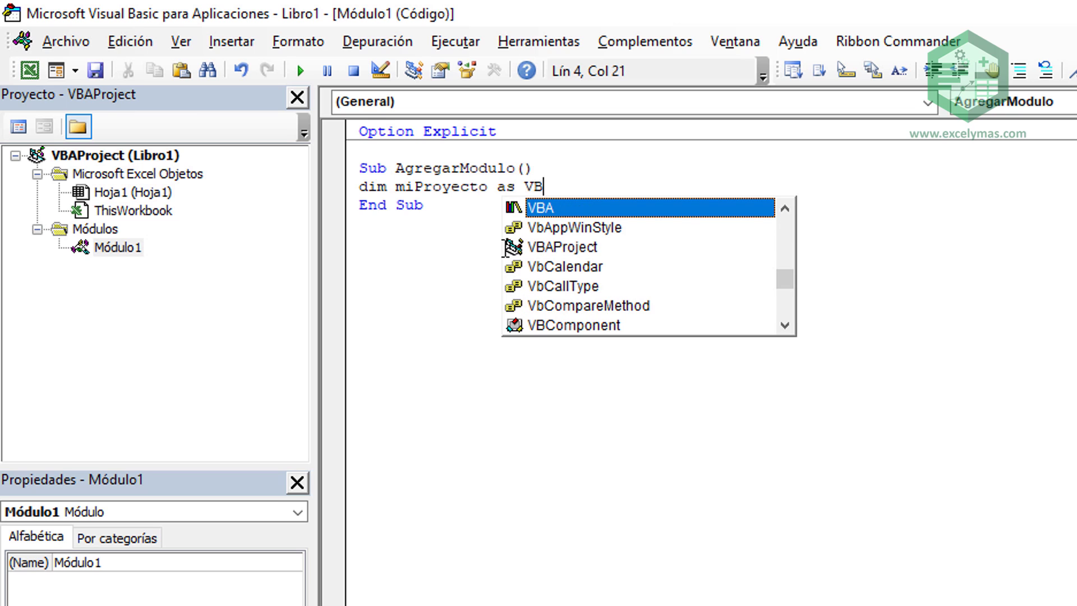
type("IDE")
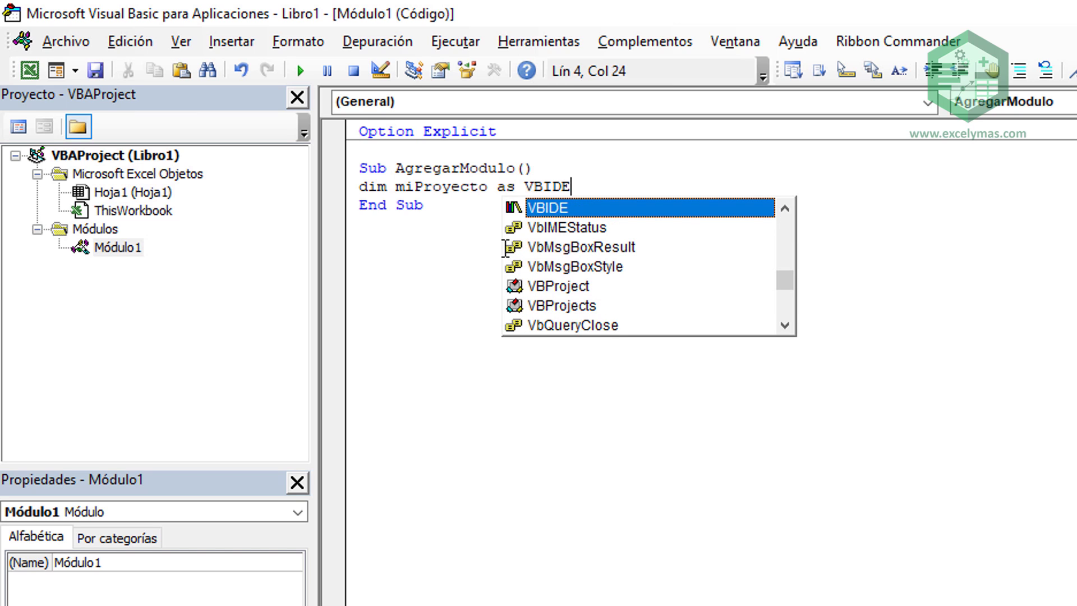
type(".VB")
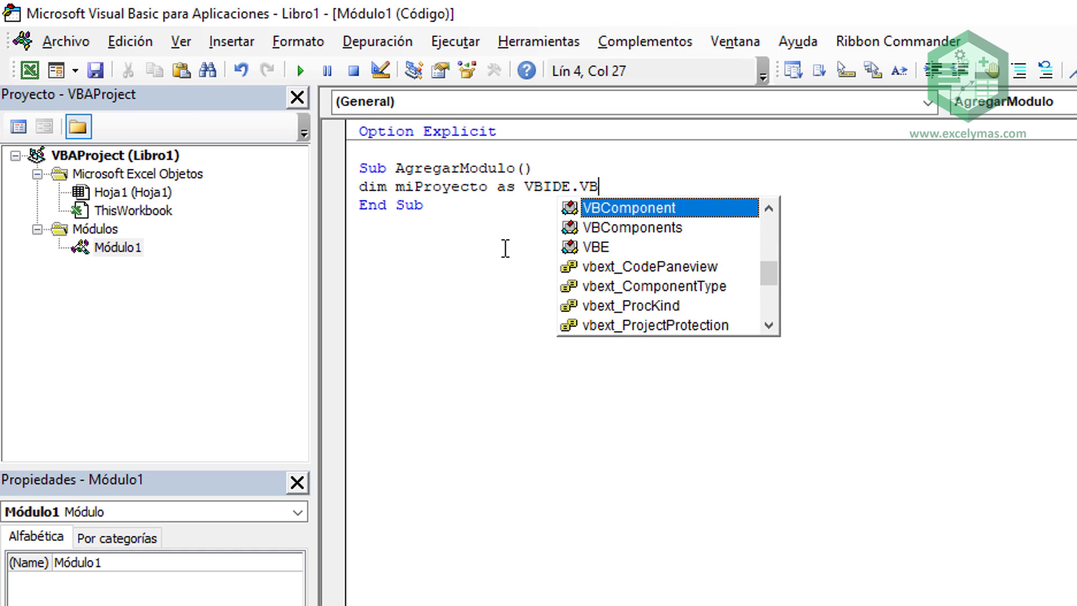
type("P")
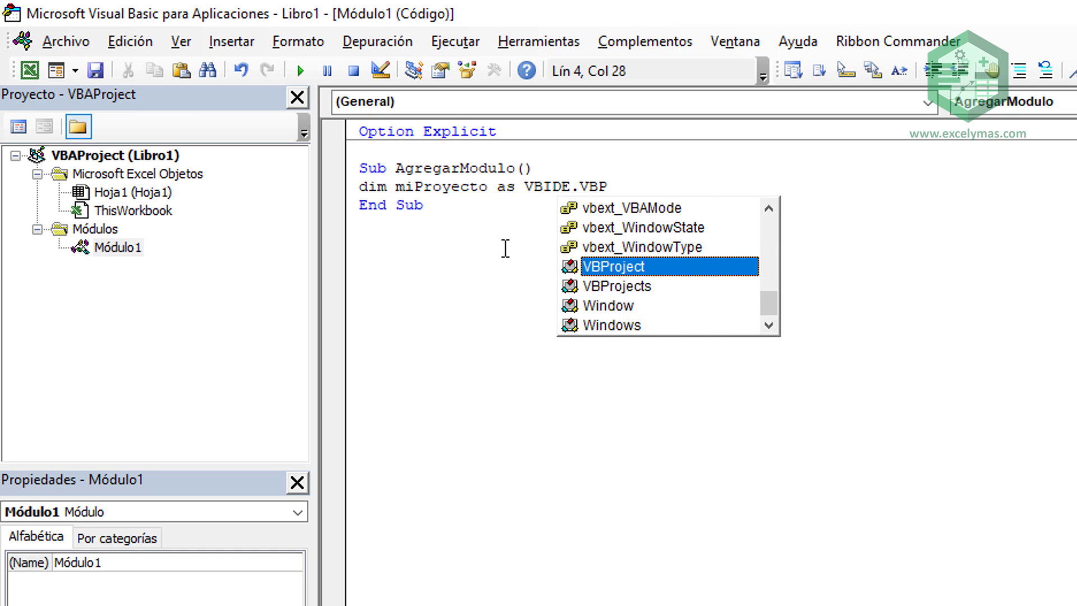
key("Tab")
key("Return")
key("Return")
key("Return")
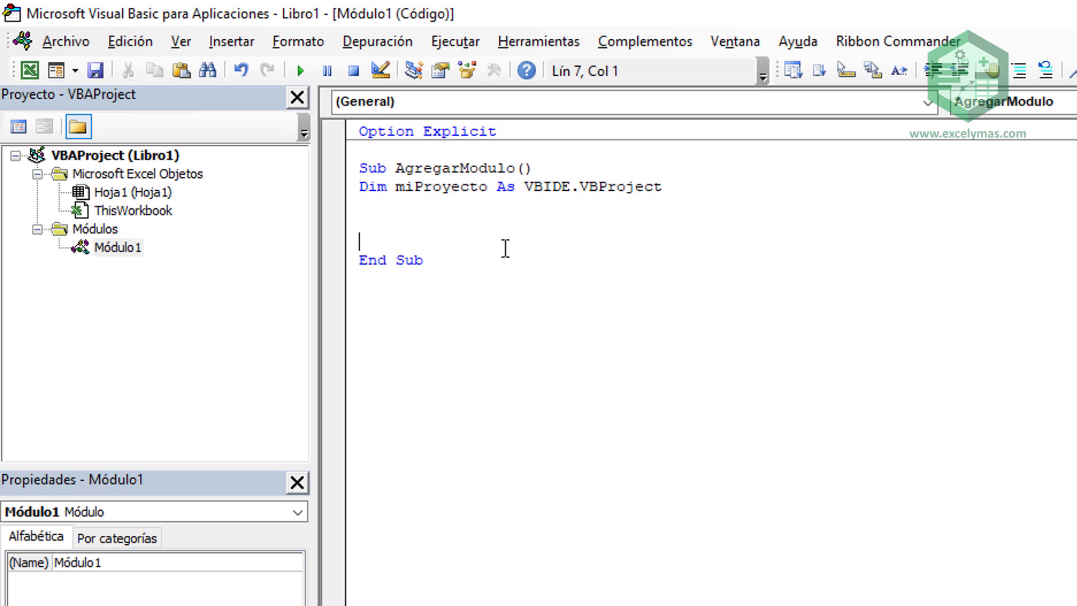
- Begin a second variable declaration directly below miProyecto with "dim miComponent"
key("Up")
key("Up")
left_click(684, 186)
key("Down")
type("dim mi")
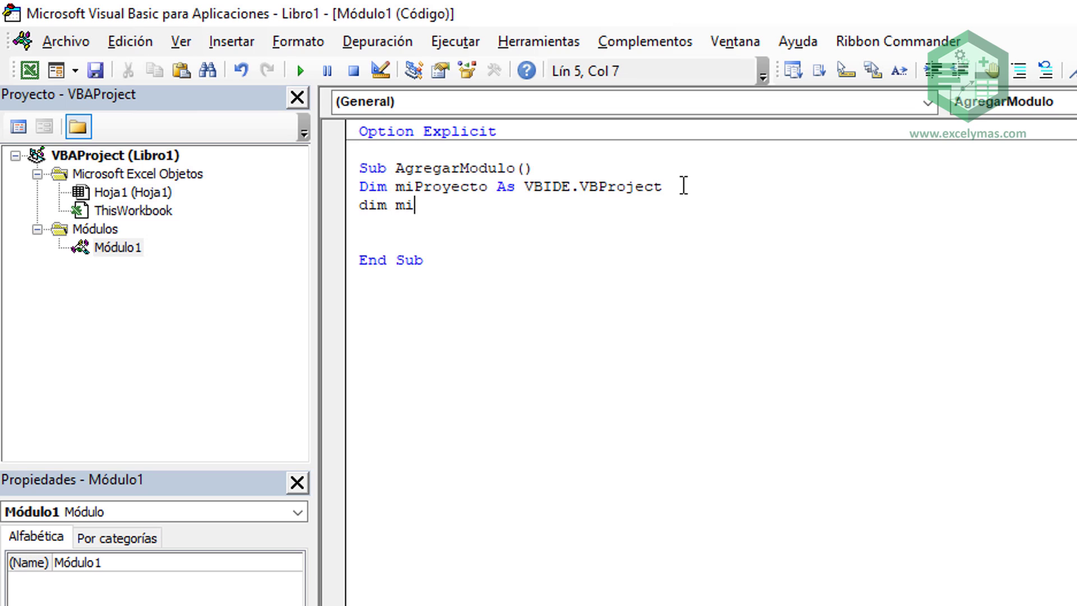
type("Component")
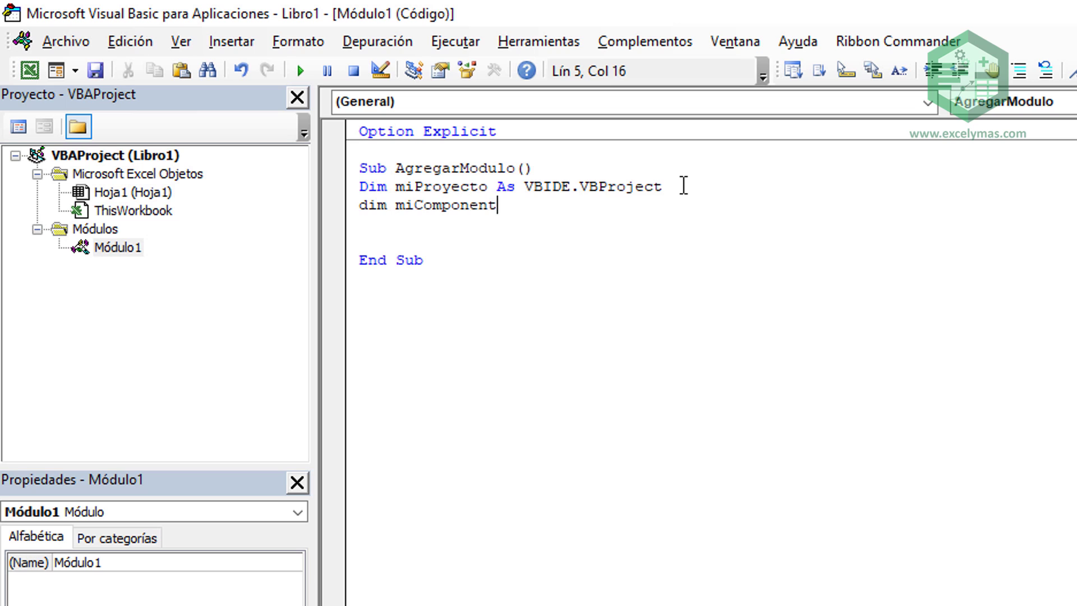